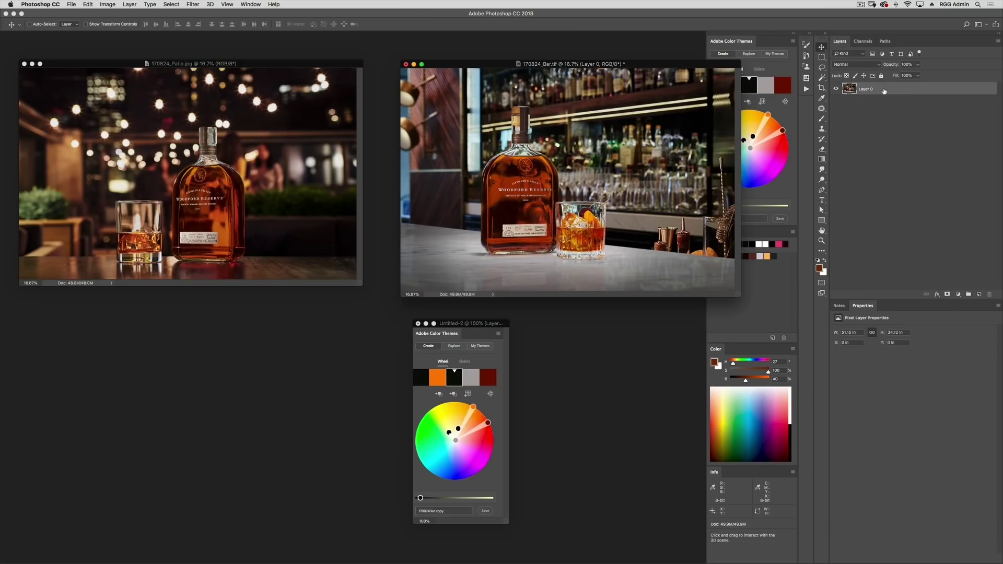
Convert the bar photo's layer to a smart object and open it in the Camera Raw filter, beside the patio photo.
right_click(884, 90)
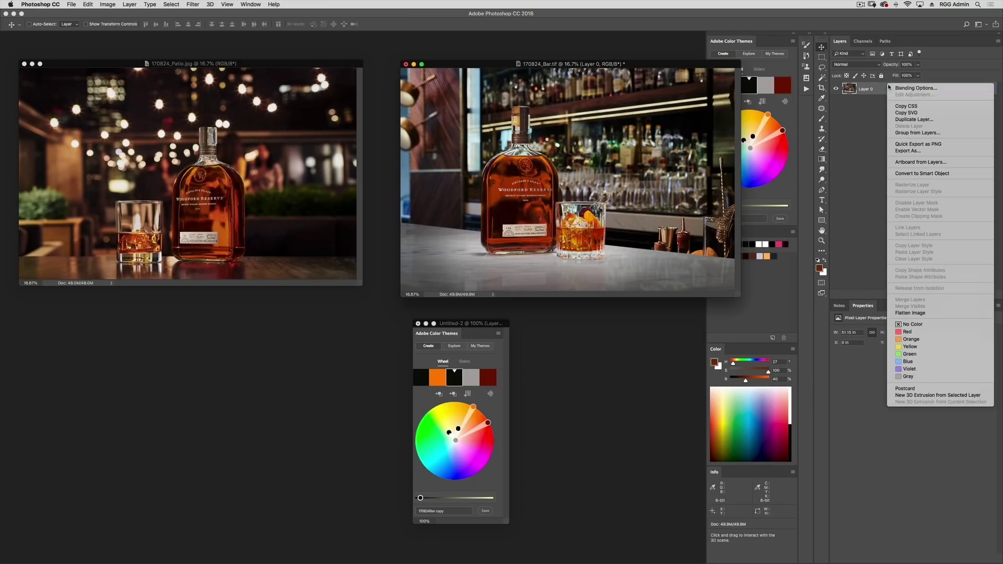
left_click(918, 176)
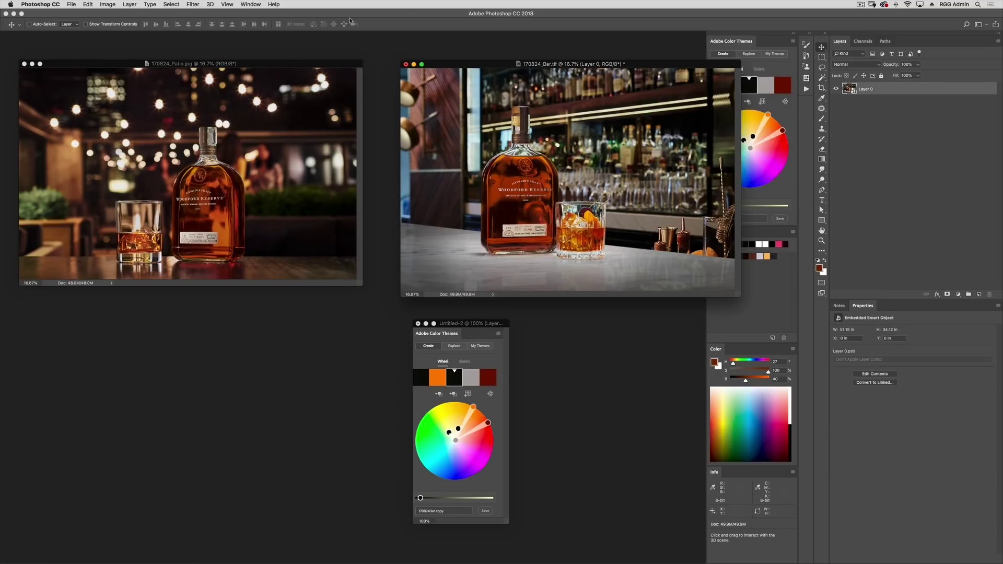
left_click(193, 4)
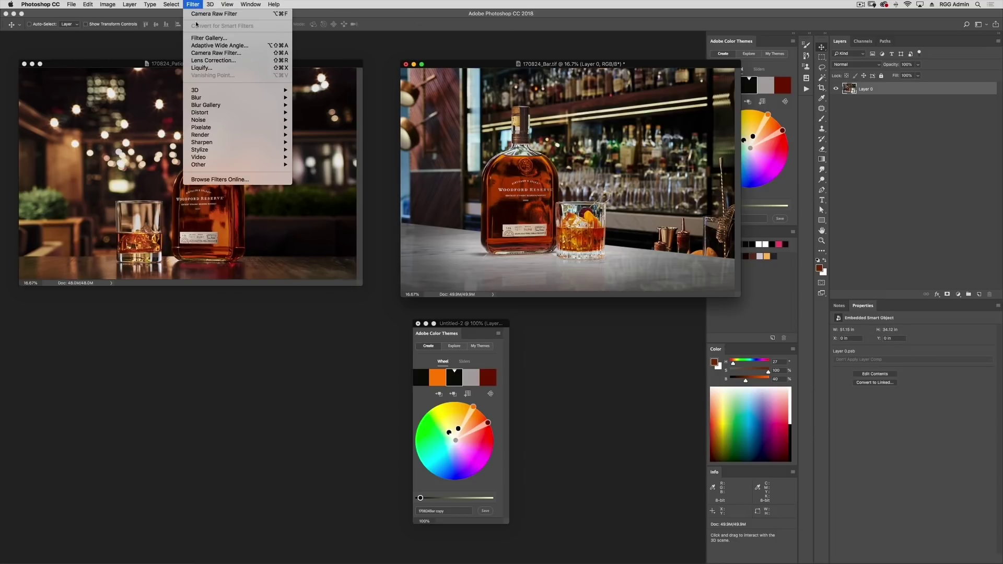
left_click(222, 54)
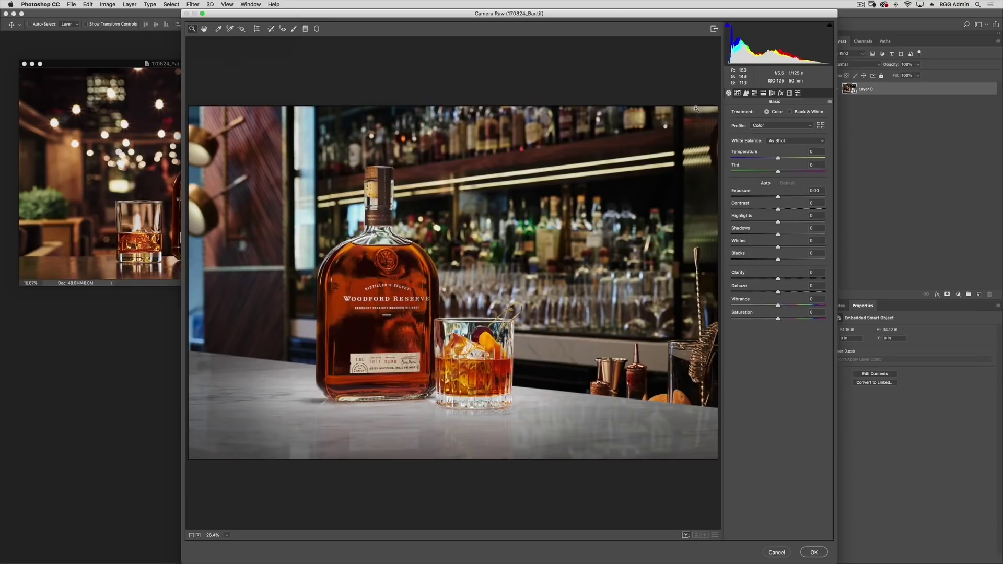
left_click_drag(490, 19, 653, 15)
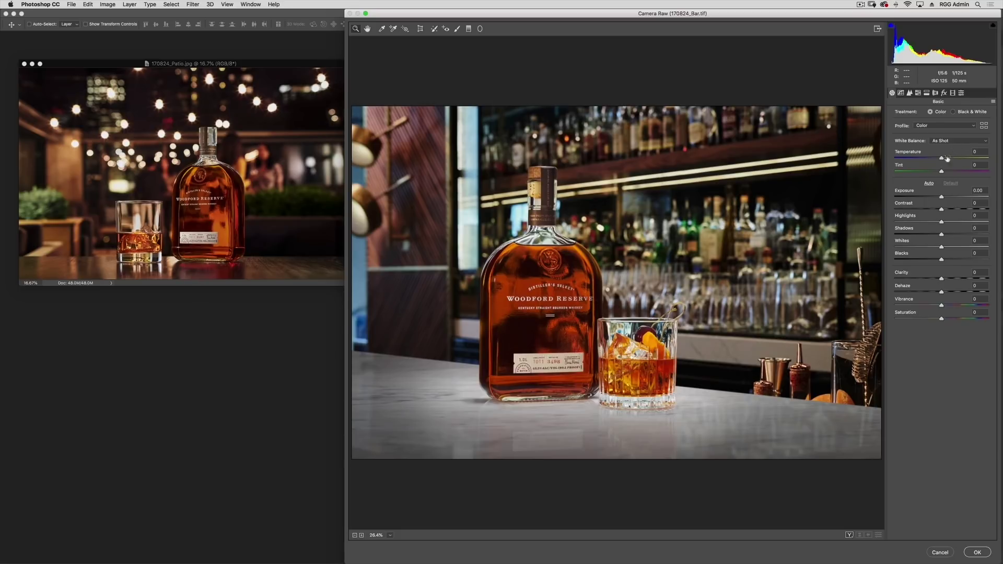
Warm the white balance temperature to +9 and lower the overall exposure to -1.50.
left_click_drag(943, 160, 948, 159)
left_click(985, 153)
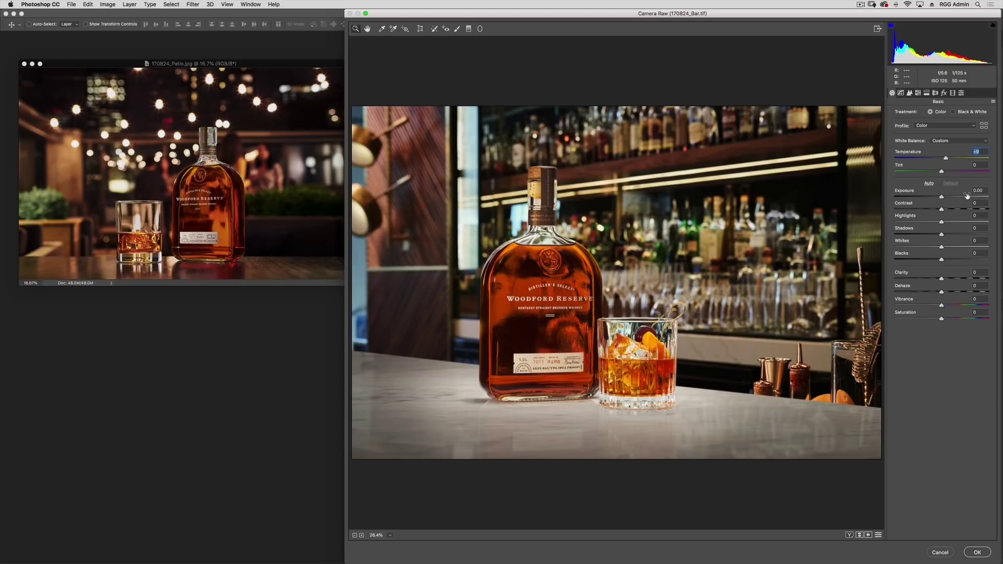
left_click_drag(941, 197, 929, 197)
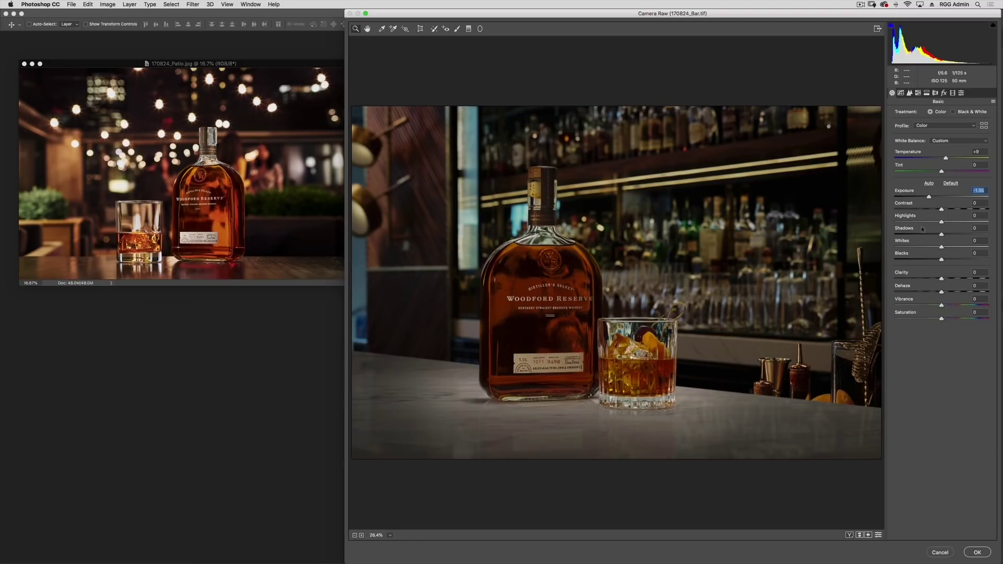
left_click_drag(929, 197, 927, 197)
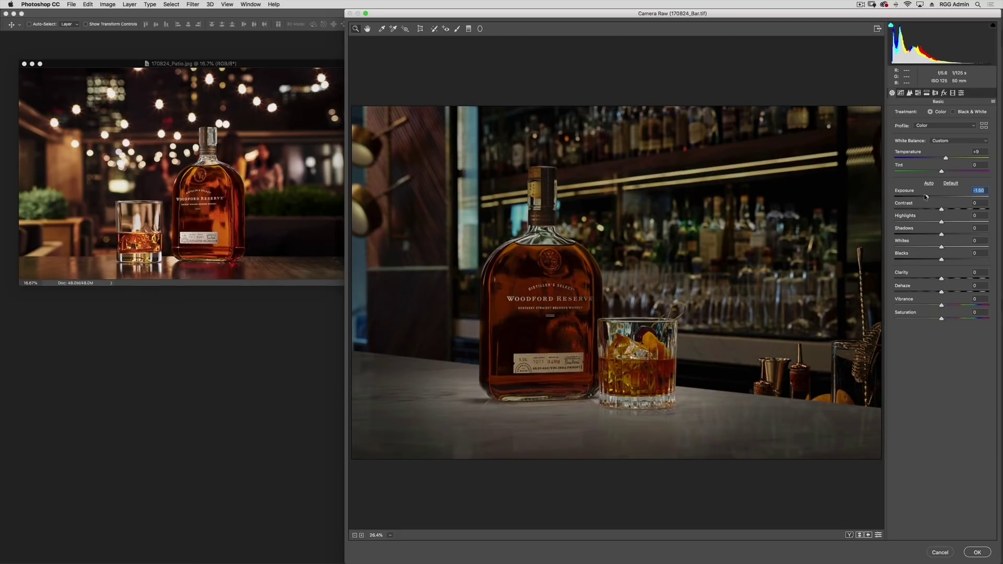
left_click_drag(926, 197, 927, 197)
Place an Adjustment Brush correction with brush size 38 on the glassware behind the bottle and reset its local correction settings.
left_click(456, 29)
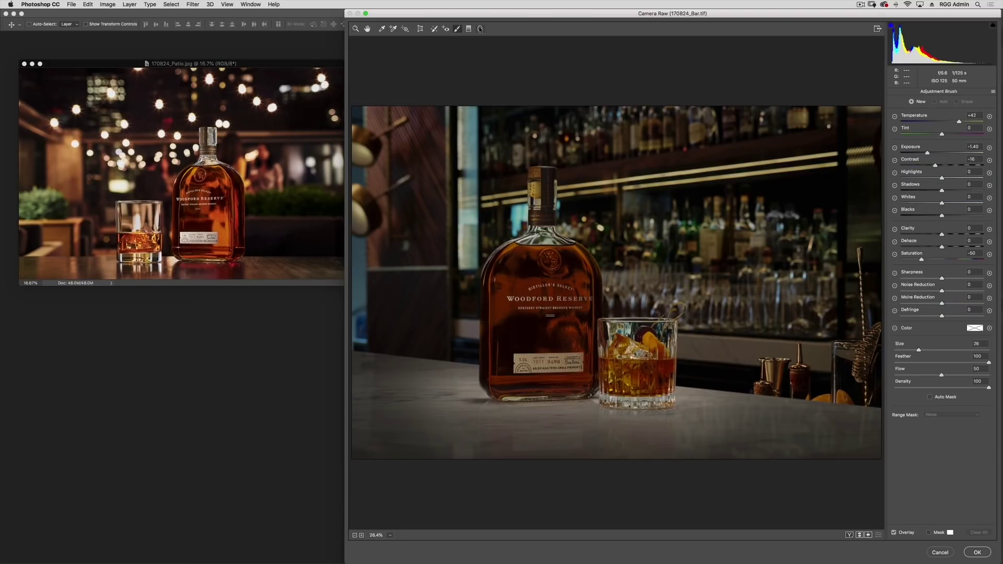
key("bracketright")
key("bracketright")
left_click(616, 270)
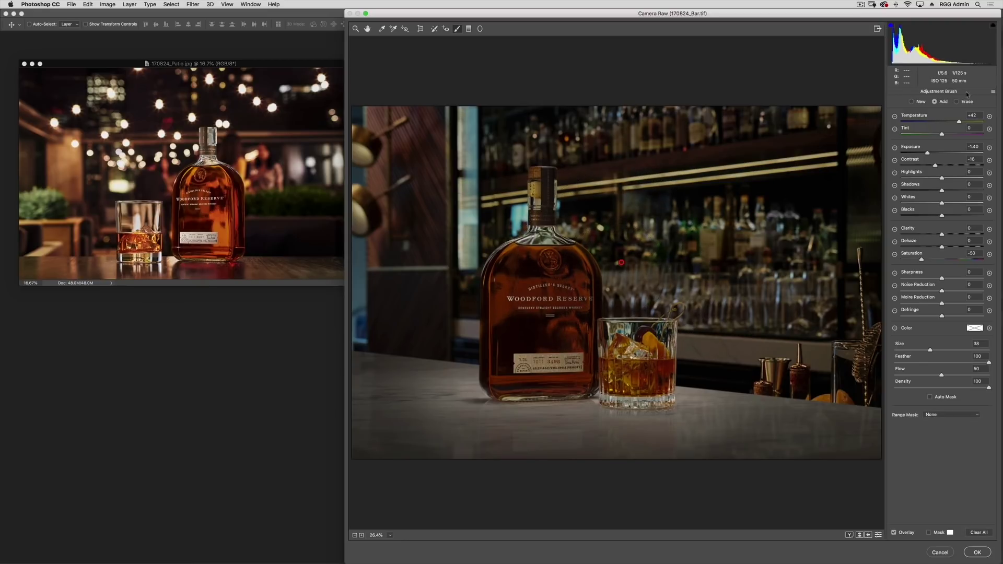
left_click(993, 92)
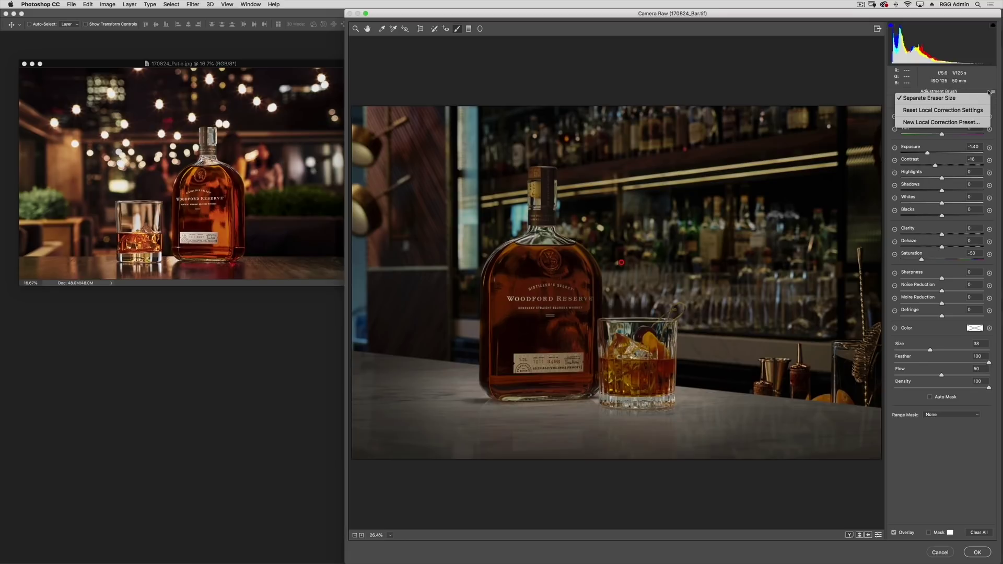
left_click(955, 111)
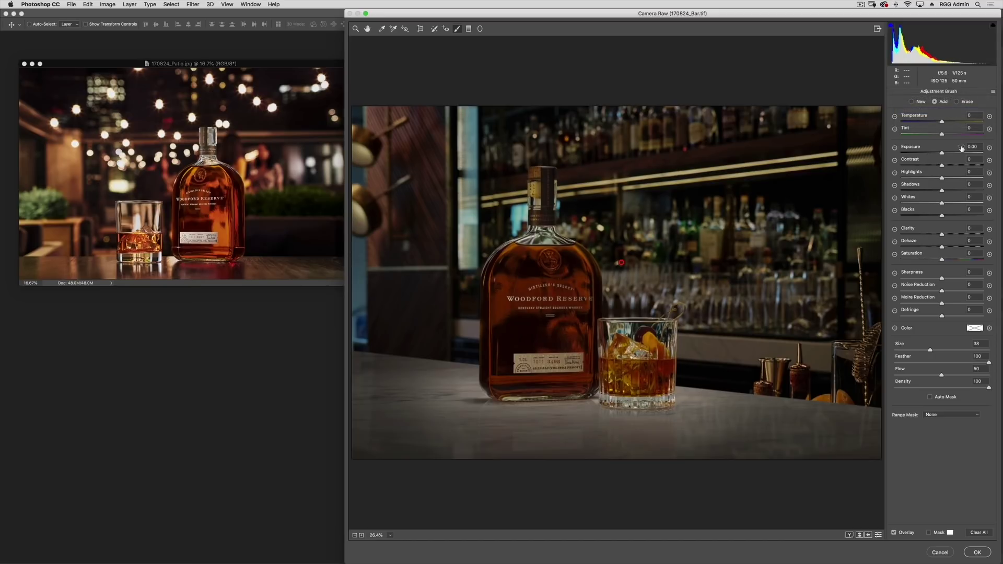
Set the brush correction's exposure to +3.90, highlights to +82 and whites to +100, and finish that correction.
left_click_drag(943, 153, 981, 155)
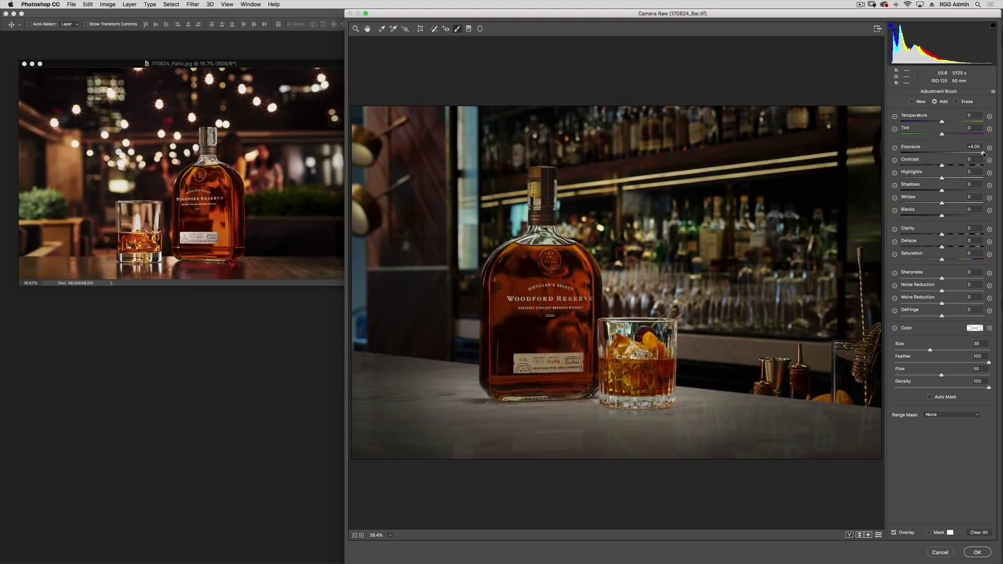
left_click_drag(982, 153, 983, 154)
left_click_drag(942, 177, 983, 203)
key("n")
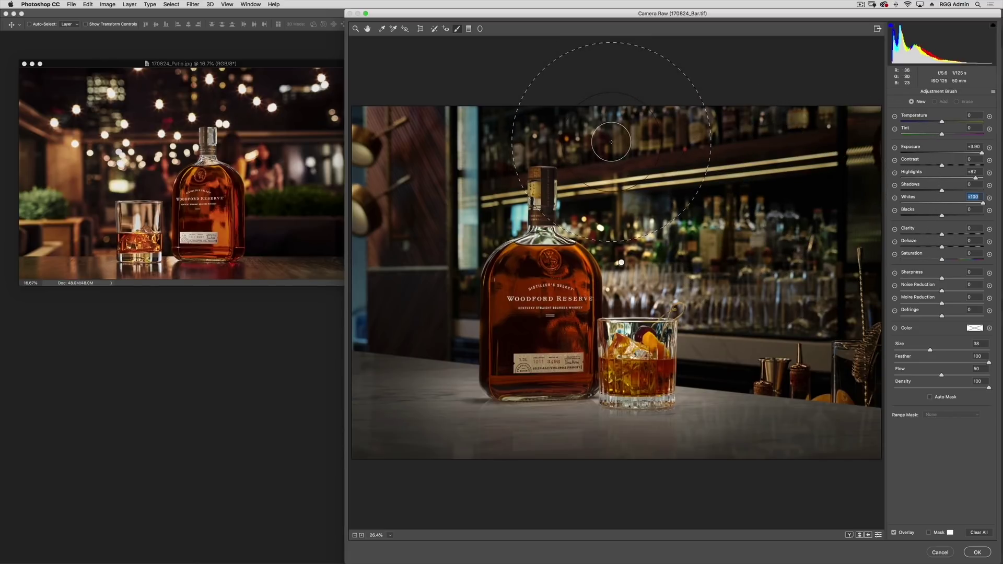
Split-tone the shadows with hue 14 and saturation about 35, and set the balance to +94.
key("h")
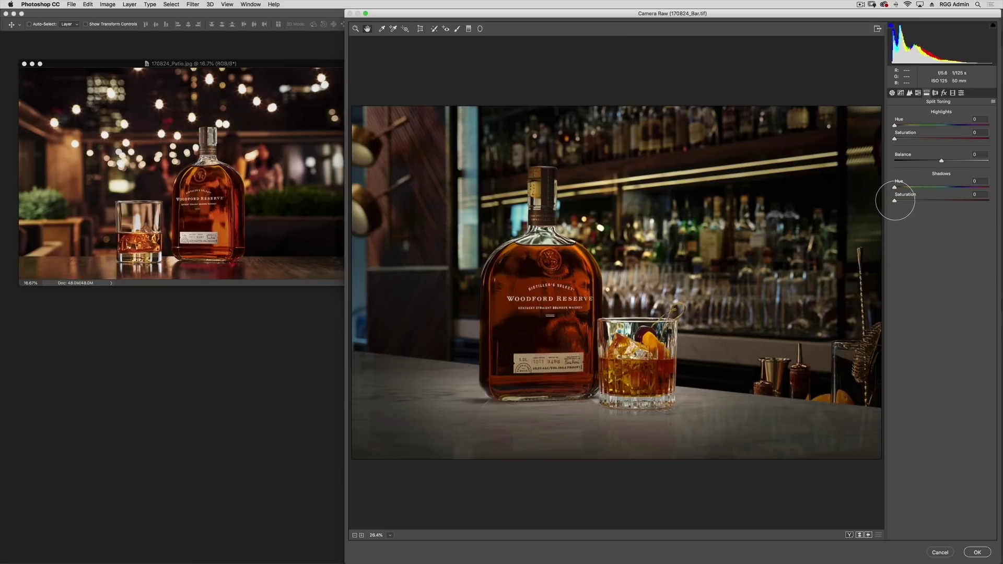
left_click_drag(894, 200, 963, 201)
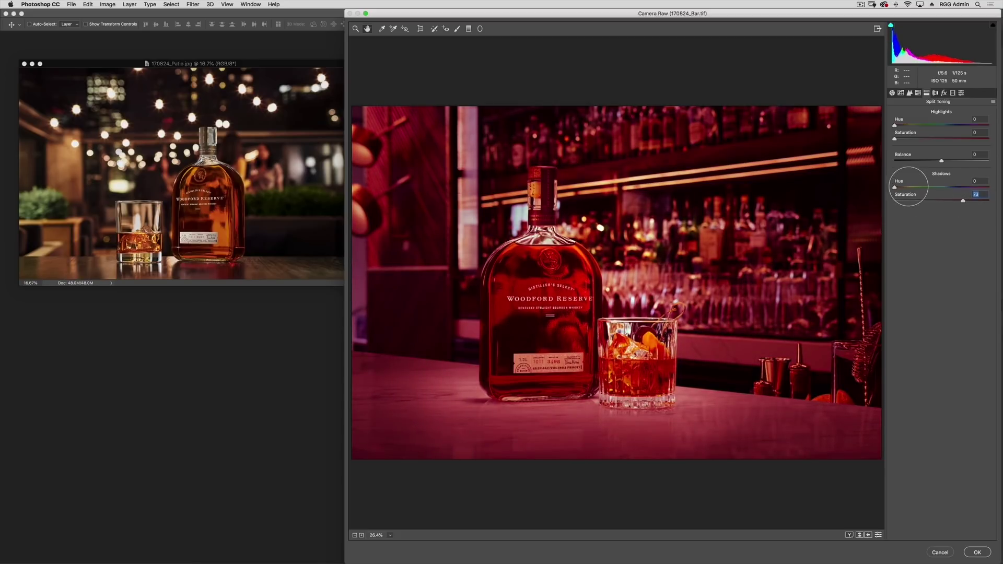
left_click_drag(894, 188, 899, 187)
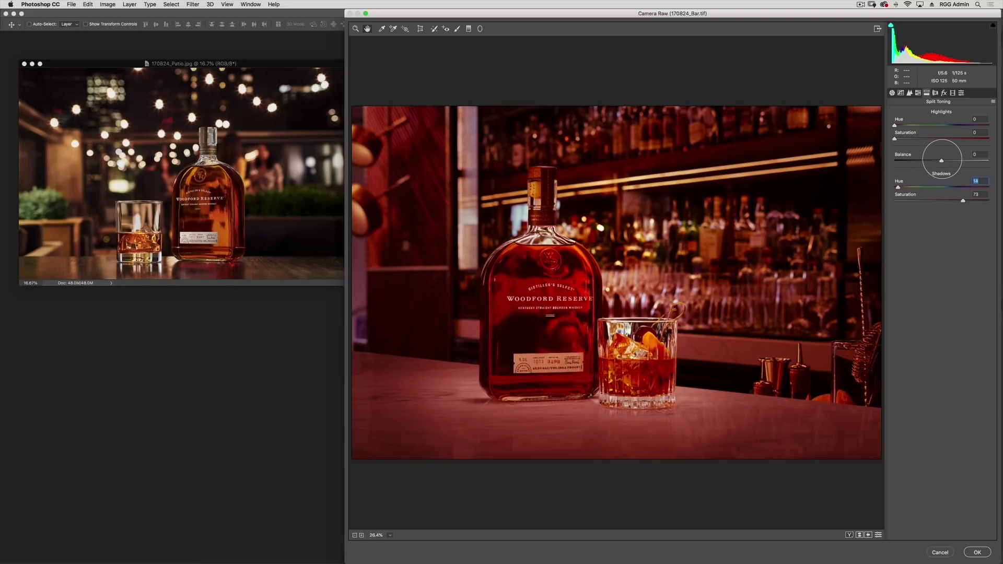
left_click_drag(942, 160, 986, 160)
left_click_drag(964, 200, 927, 200)
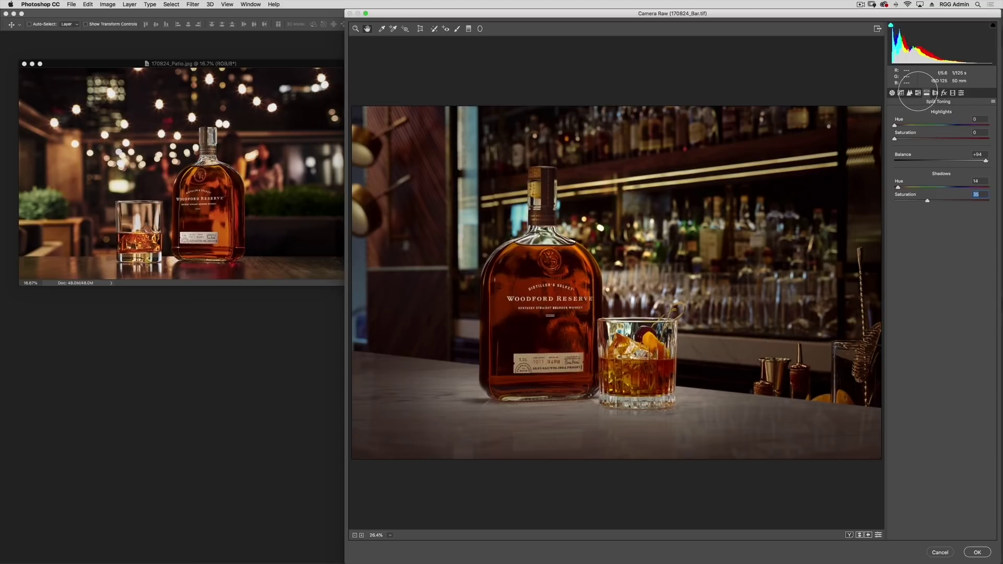
Strongly desaturate the blues in the HSL adjustments.
left_click(918, 92)
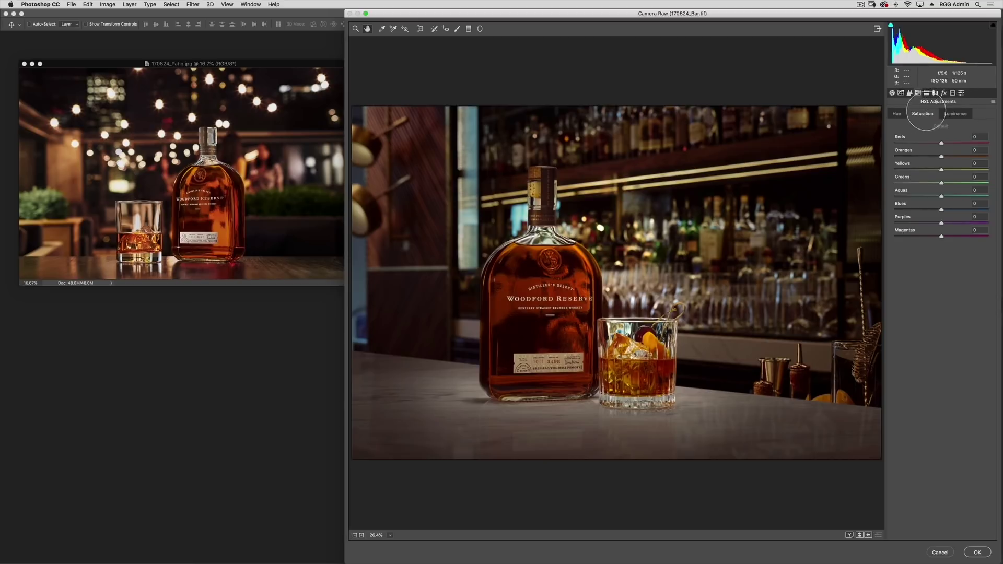
left_click_drag(682, 16, 710, 17)
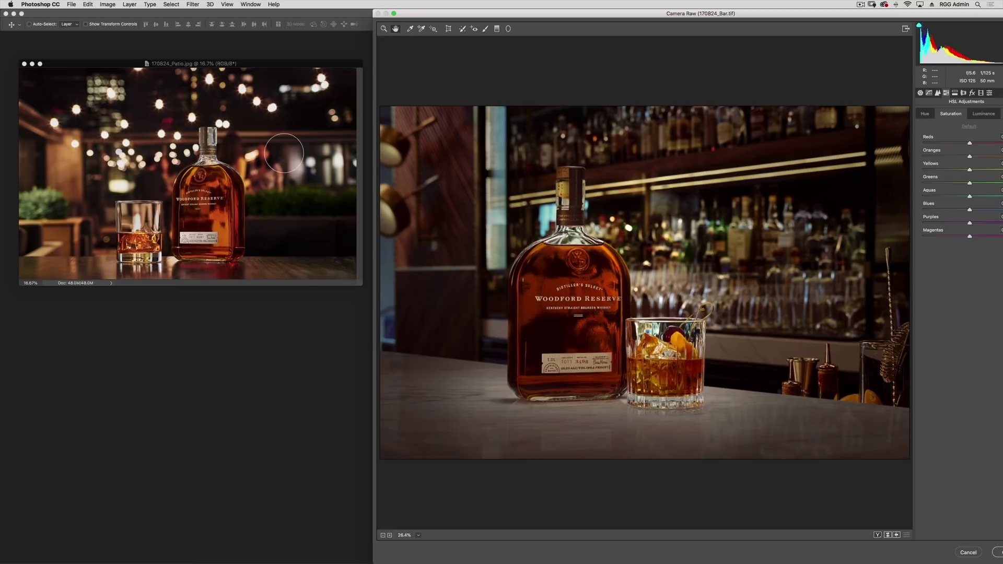
left_click_drag(768, 13, 737, 13)
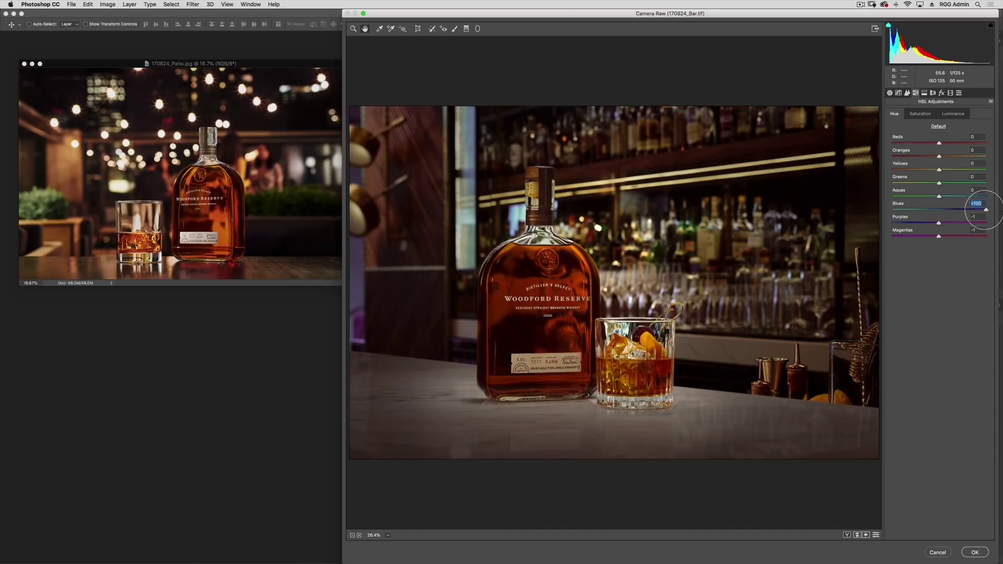
left_click(920, 113)
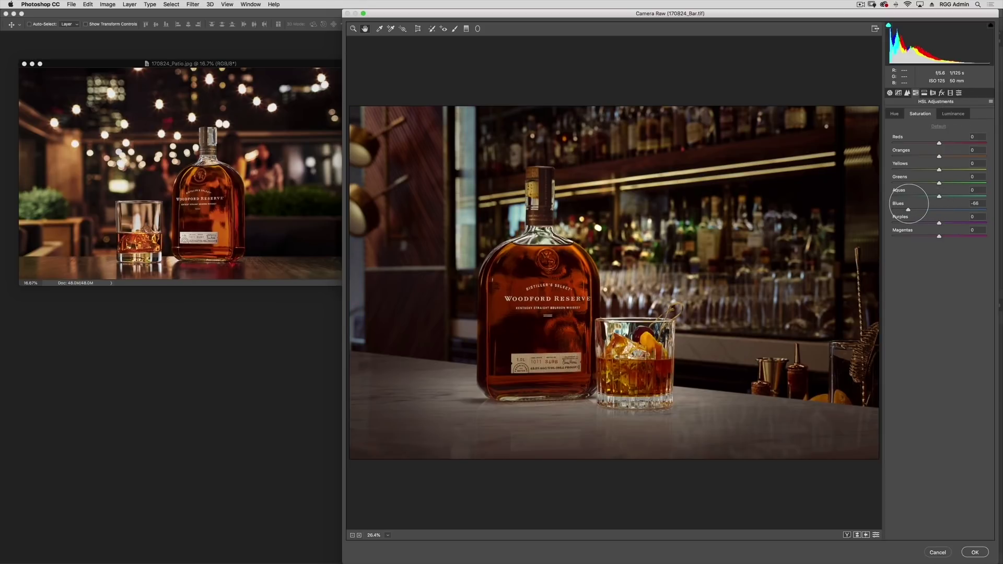
left_click_drag(908, 209, 906, 209)
Shift the yellows' hue toward orange in the HSL adjustments and apply the Camera Raw filter.
left_click(895, 114)
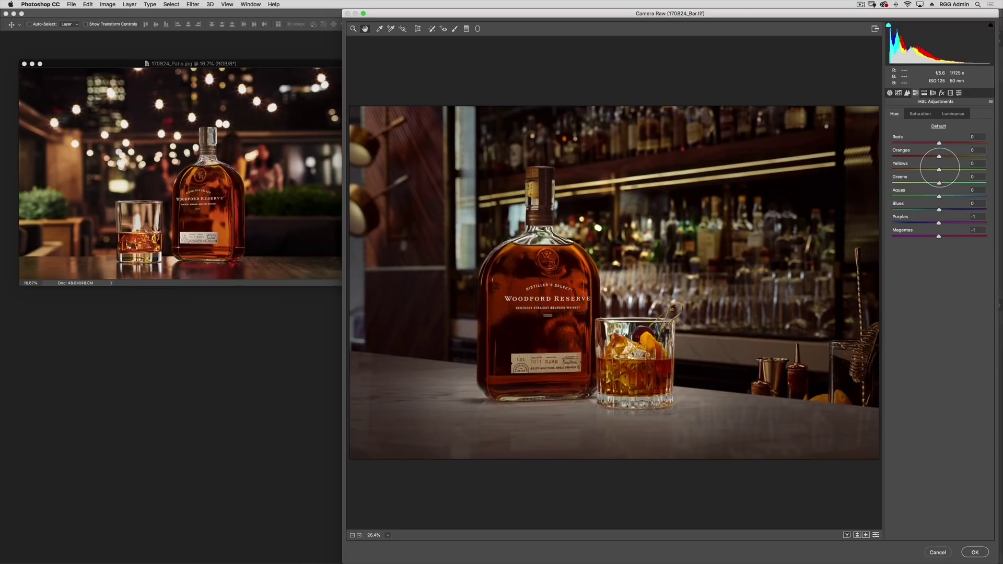
mouse_move(924, 166)
left_mouse_down()
mouse_move(947, 168)
mouse_move(918, 169)
left_mouse_up()
mouse_move(918, 169)
left_mouse_down()
mouse_move(951, 165)
mouse_move(917, 167)
left_mouse_up()
left_click(975, 553)
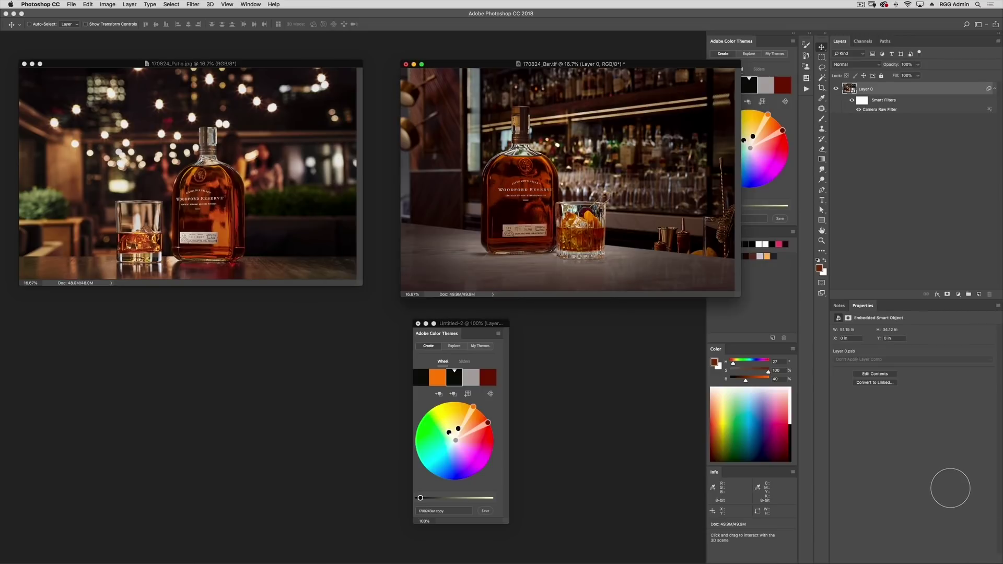
Move the bar photo fully into view and compare it before and after the Camera Raw filter.
left_click_drag(620, 66, 588, 63)
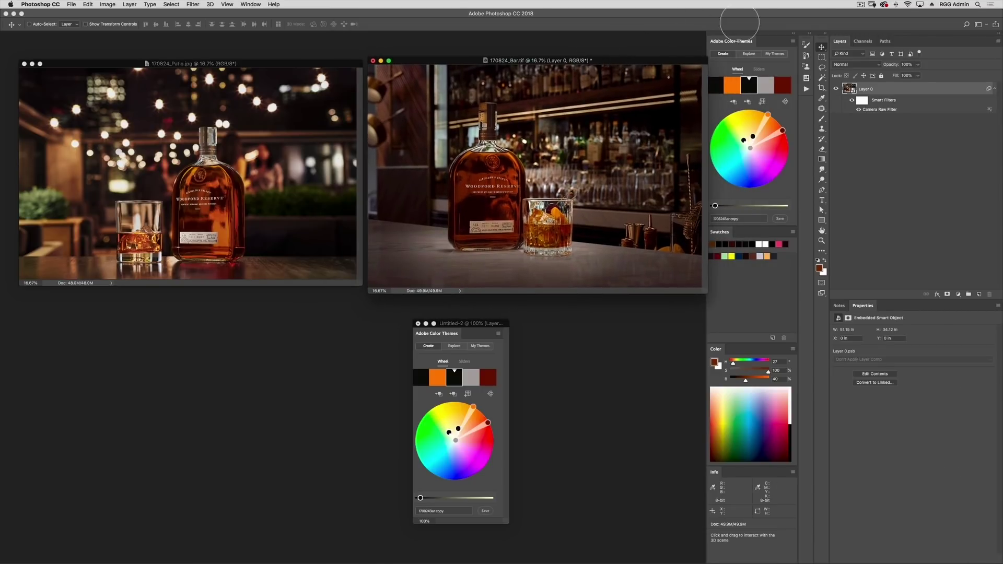
key("super+z")
key("super+z")
key("super+z")
key("super+z")
key("super+z")
key("super+z")
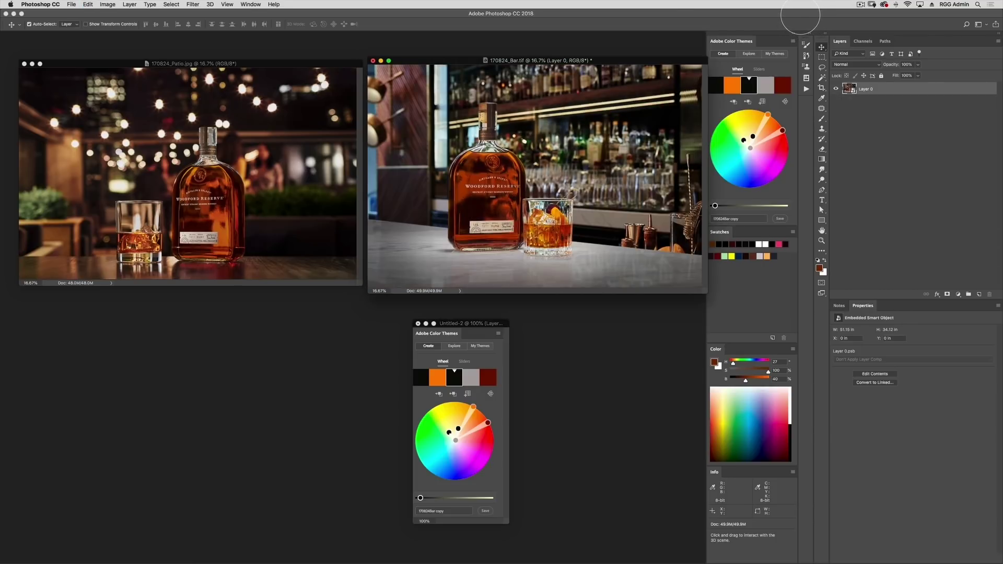
key("super+z")
key("super+z")
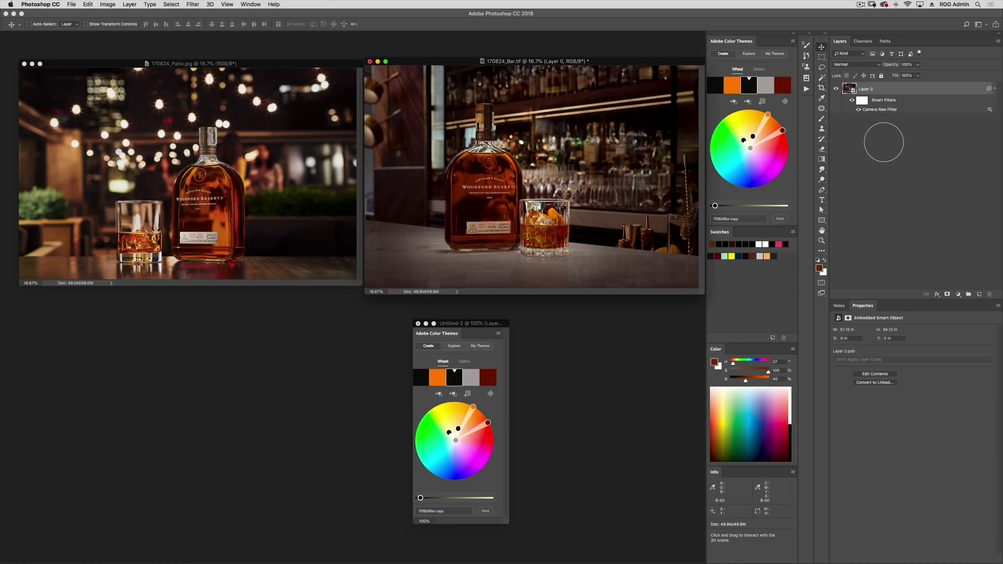
Reopen the Camera Raw smart filter and brush a correction over the bottle with exposure +2.40.
double_click(880, 110)
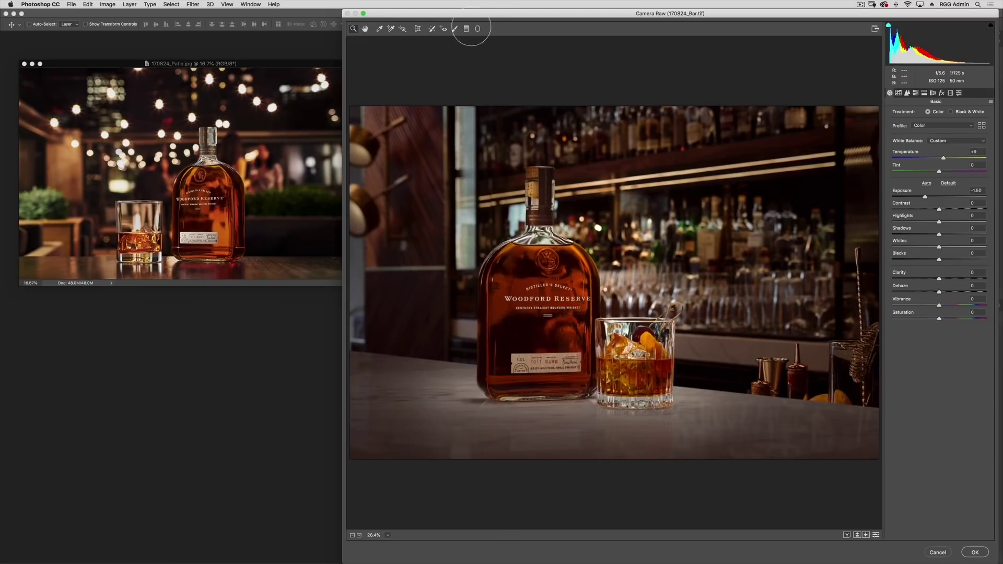
left_click(454, 29)
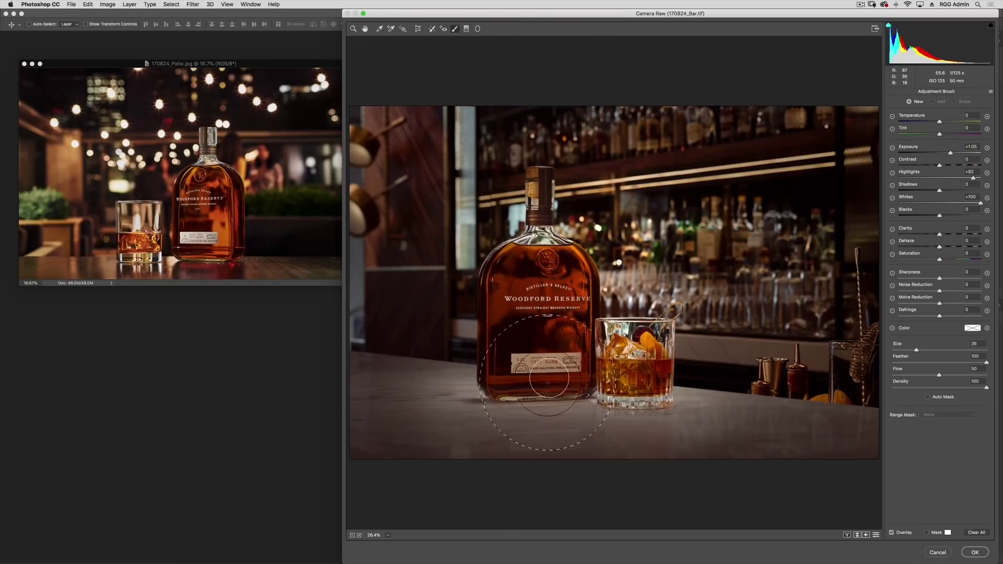
left_click_drag(540, 390, 546, 380)
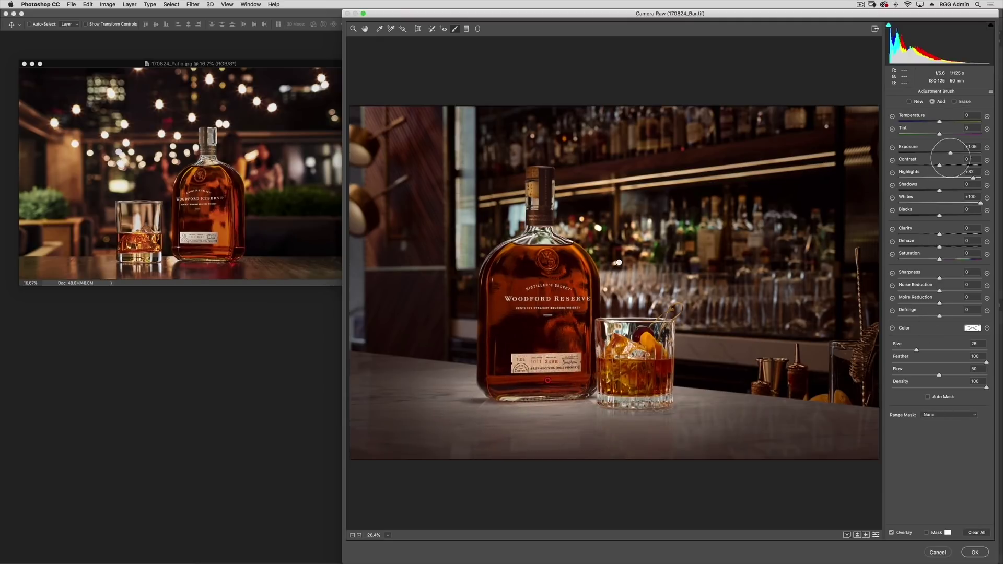
left_click_drag(950, 152, 965, 153)
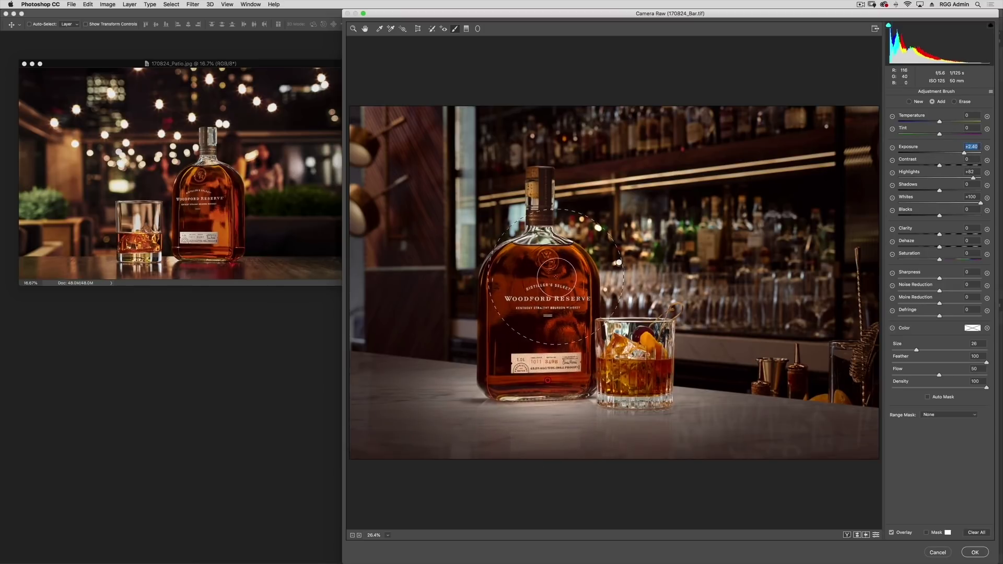
mouse_move(558, 286)
left_mouse_down()
mouse_move(572, 319)
mouse_move(557, 384)
mouse_move(572, 262)
left_mouse_up()
Reduce the adjustment brush size to 18 and brighten the upper part of the bottle around its lettering.
key("bracketleft")
key("bracketleft")
key("bracketleft")
key("bracketleft")
key("bracketleft")
key("bracketleft")
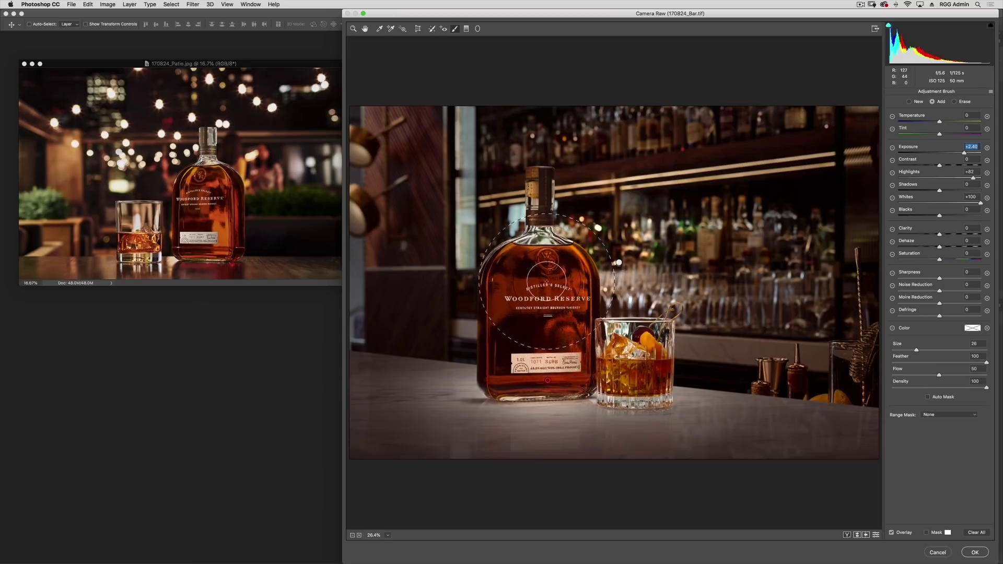
key("bracketleft")
key("bracketleft")
left_click(541, 280)
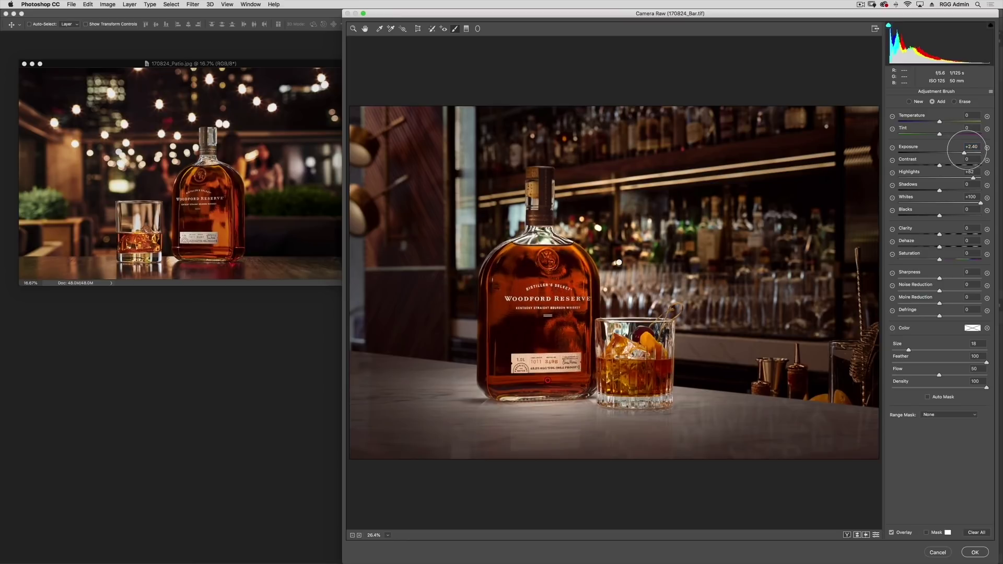
Raise the bottle correction's exposure to +3.30 and apply the filter.
left_click_drag(964, 152, 973, 153)
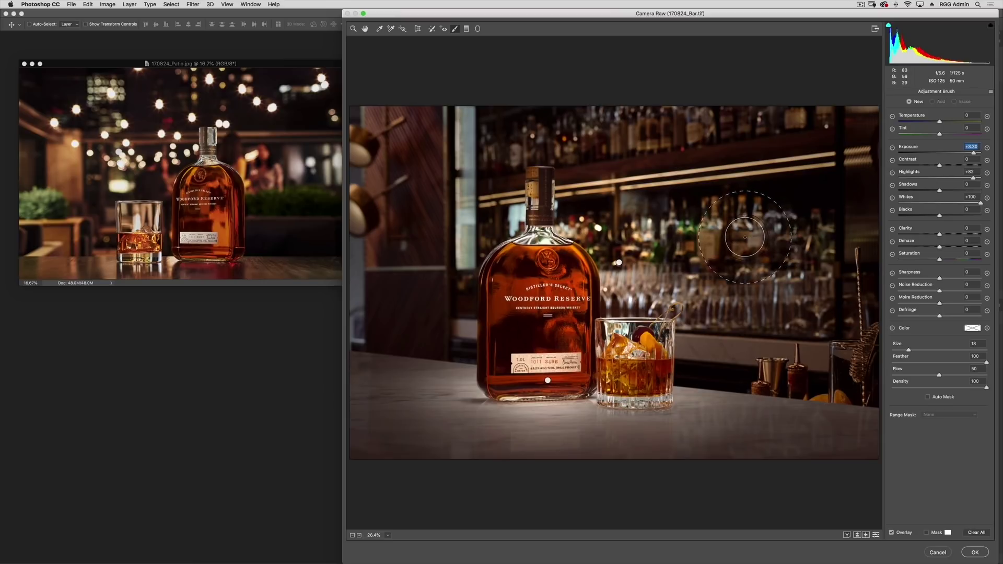
key("k")
key("Return")
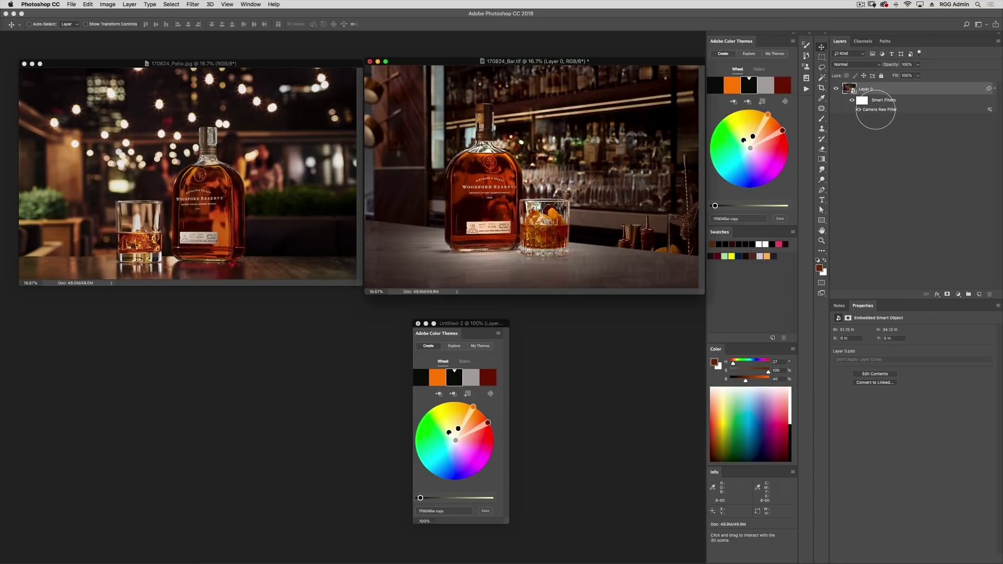
Reopen the Camera Raw smart filter, lower the bottle brush correction's exposure to +1.85 and apply the filter.
double_click(897, 110)
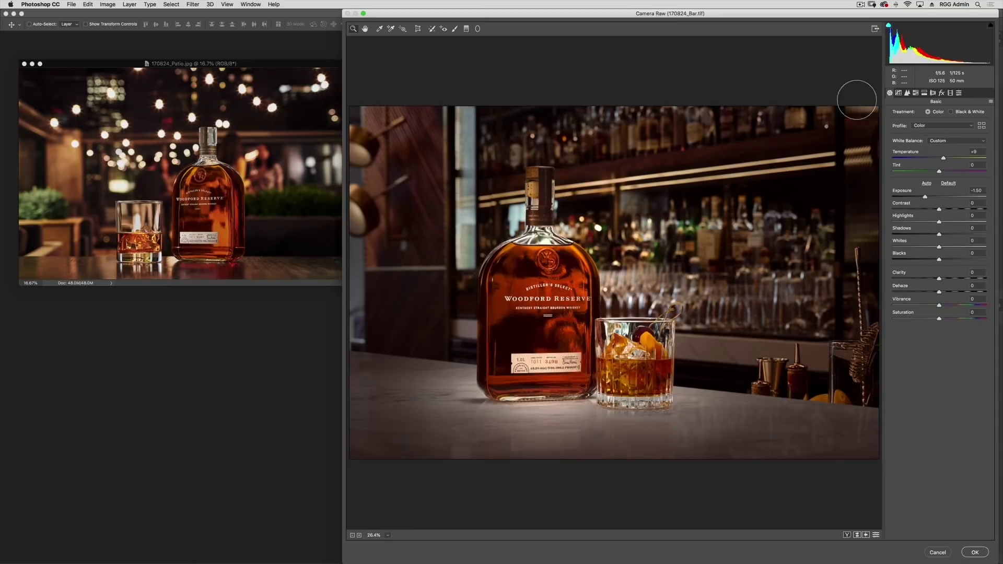
left_click(455, 29)
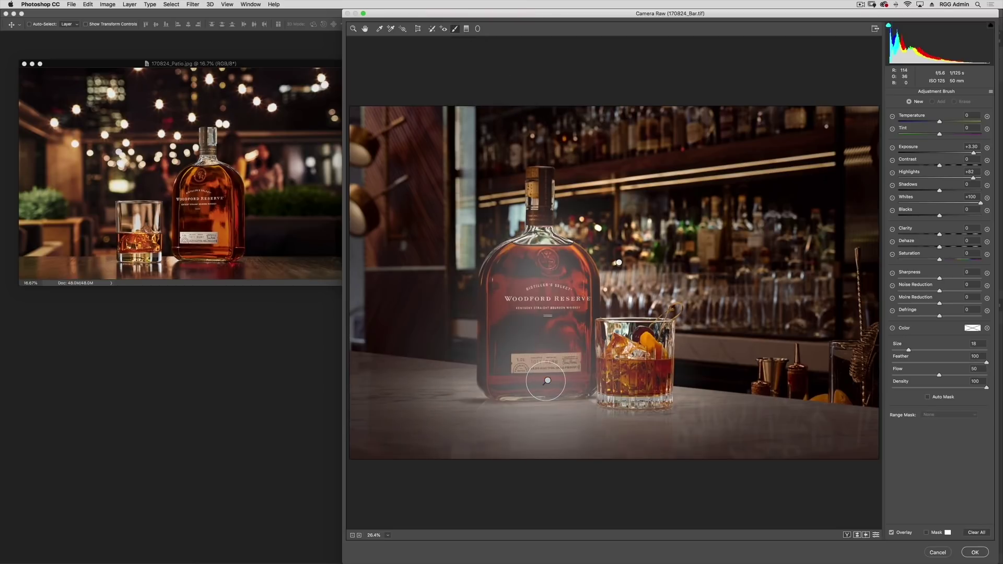
left_click(547, 380)
left_click(547, 381)
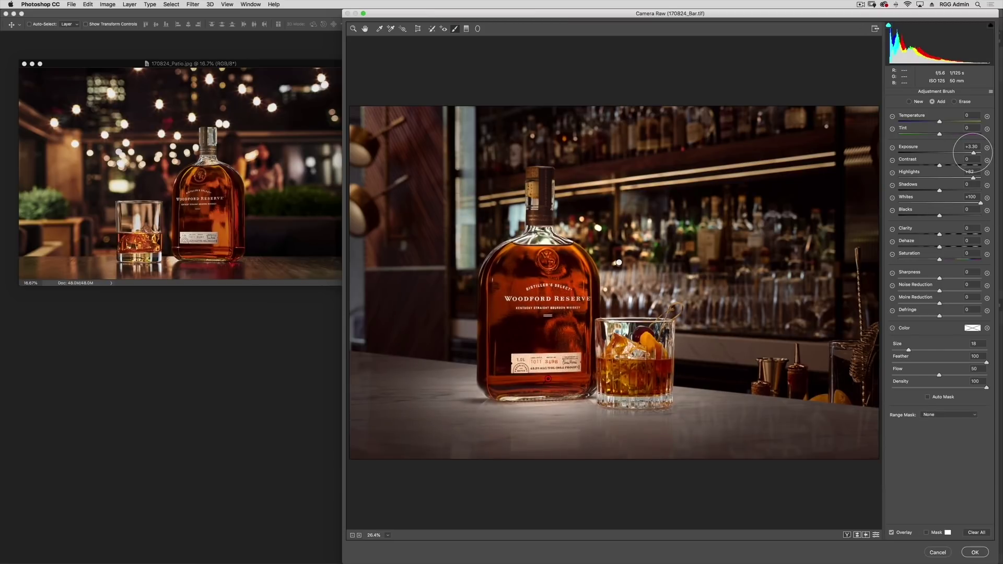
left_click_drag(974, 153, 964, 152)
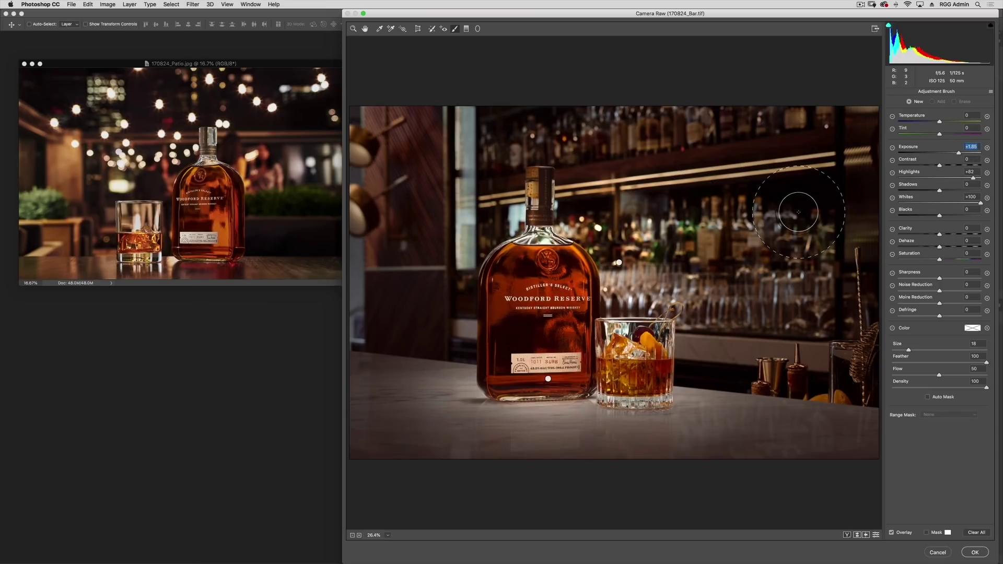
key("Return")
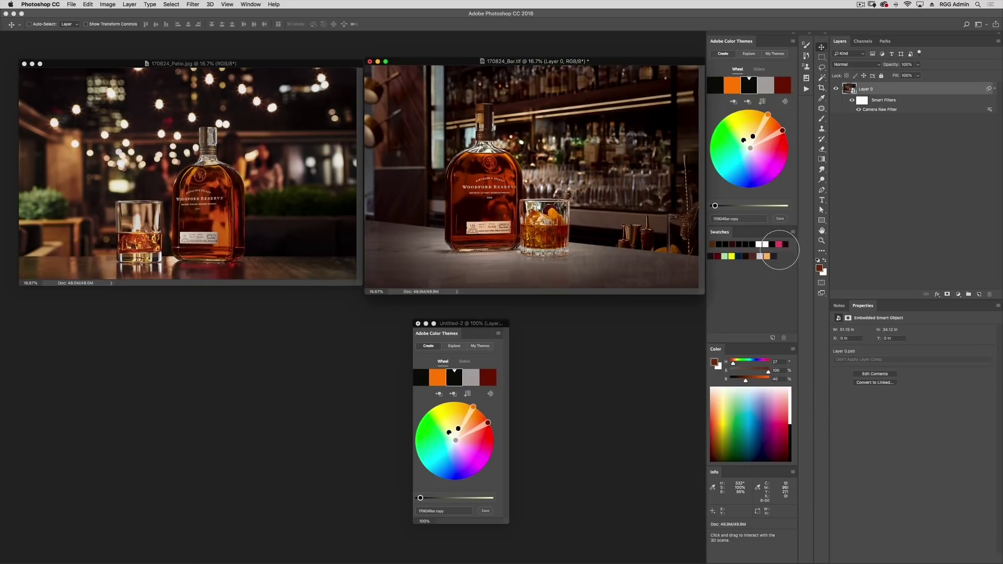